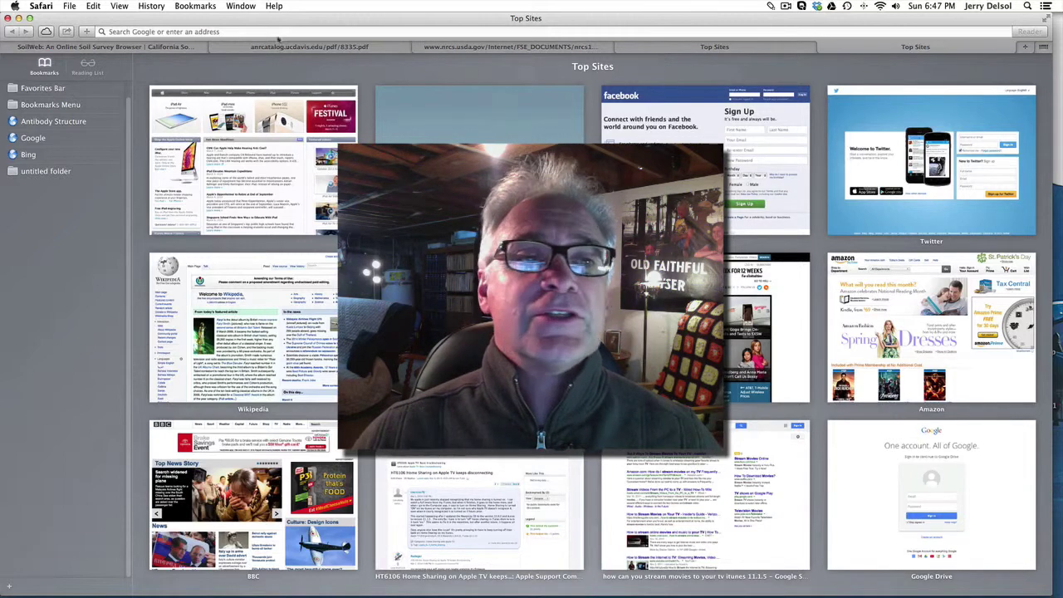
# Step: Search the web for "soilweb online"
pyautogui.click(230, 33)
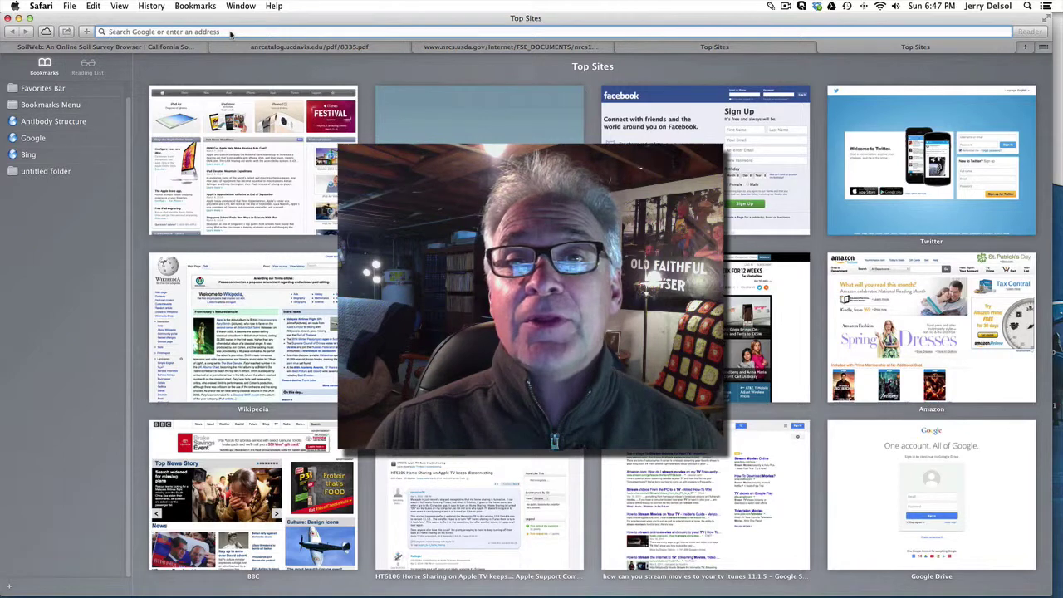
pyautogui.write('soil')
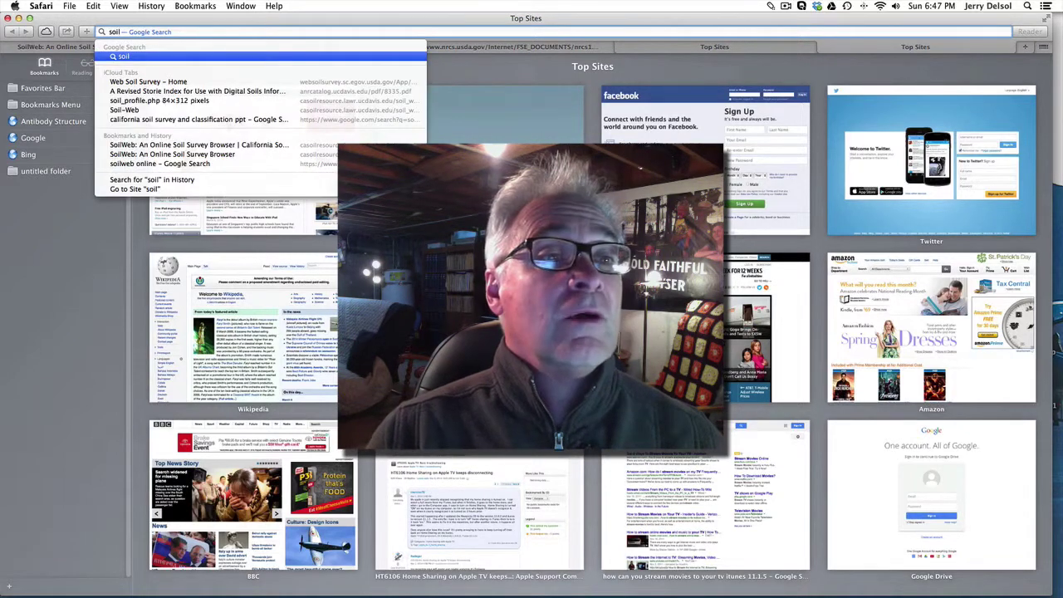
pyautogui.write('web ')
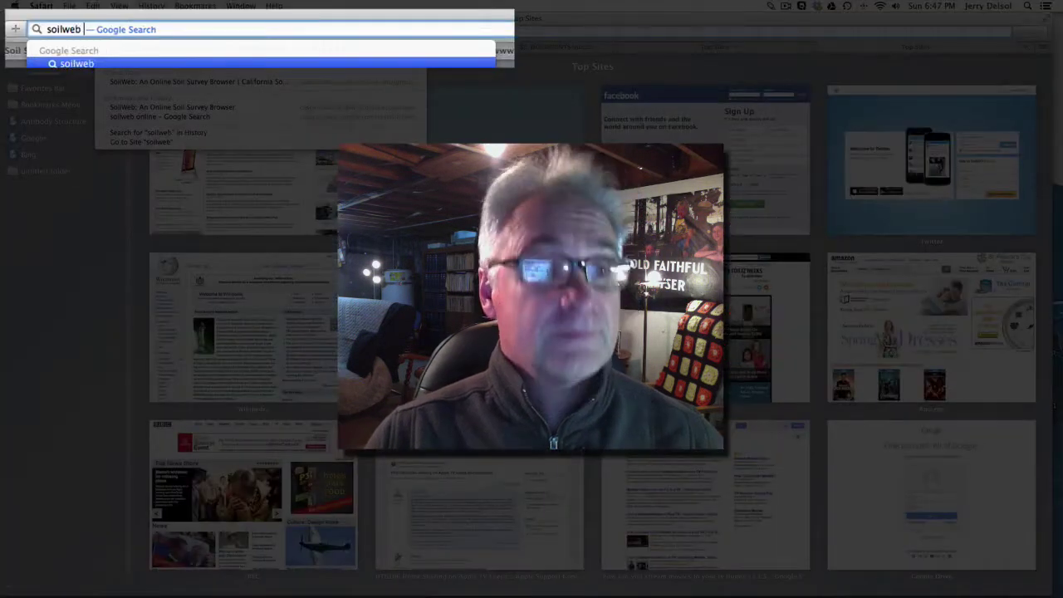
pyautogui.write('online')
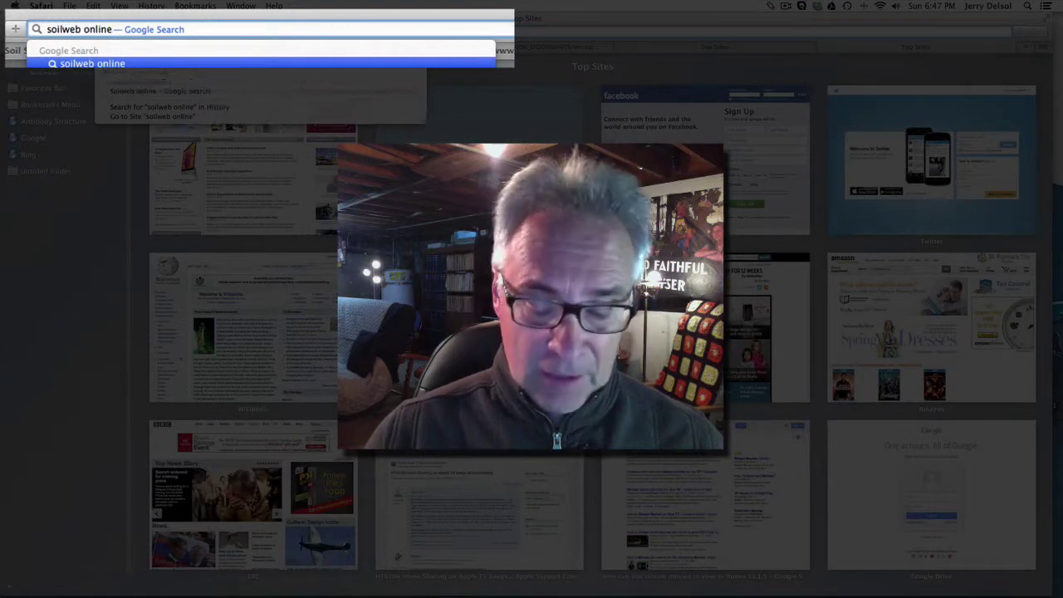
pyautogui.press('Return')
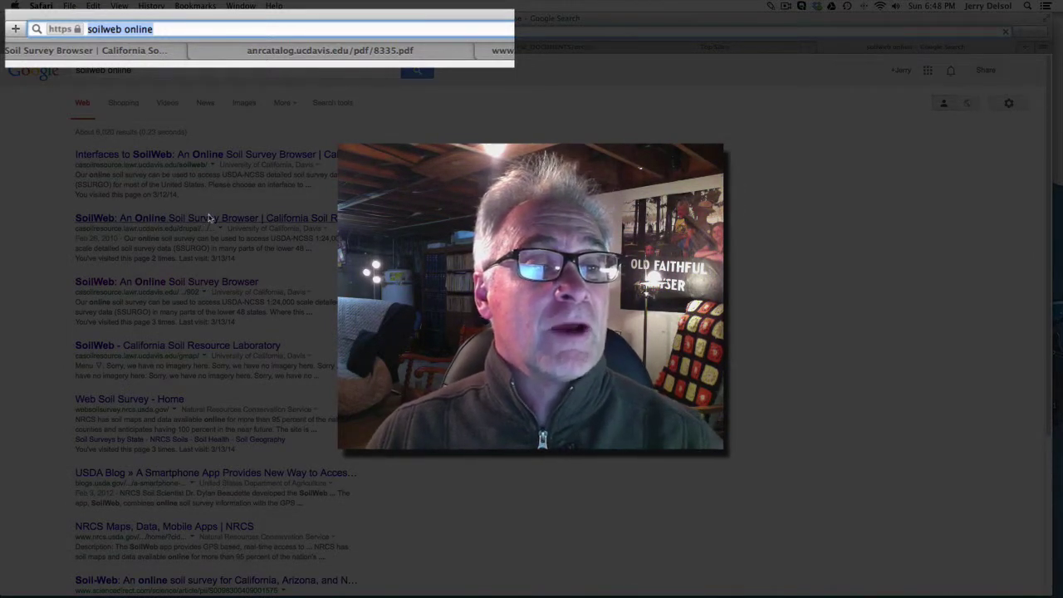
# Step: Open the search result "SoilWeb: An Online Soil Survey Browser" whose address ends in 902
pyautogui.click(199, 284)
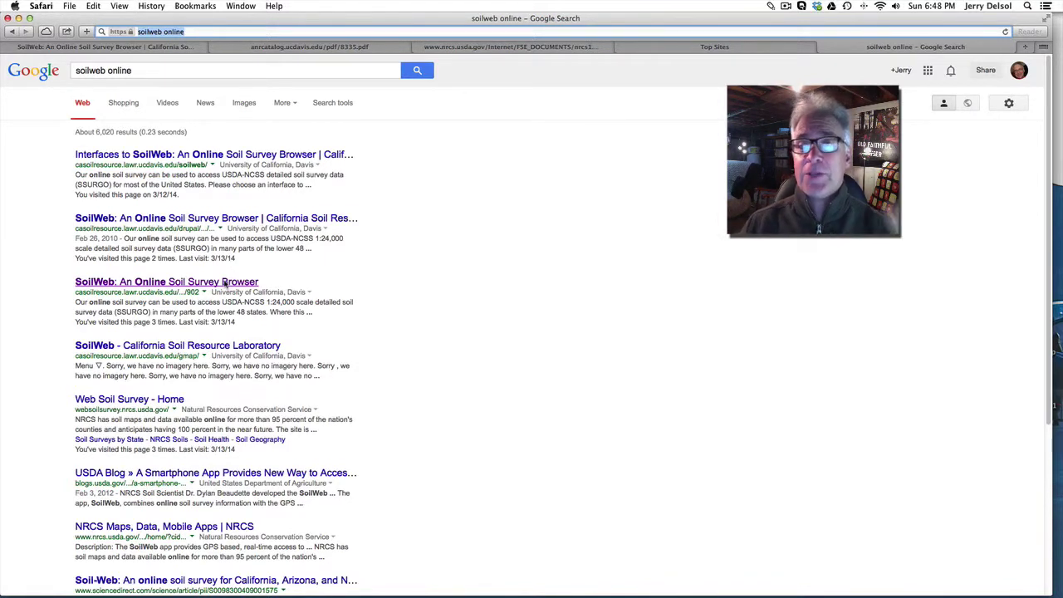
pyautogui.click(230, 218)
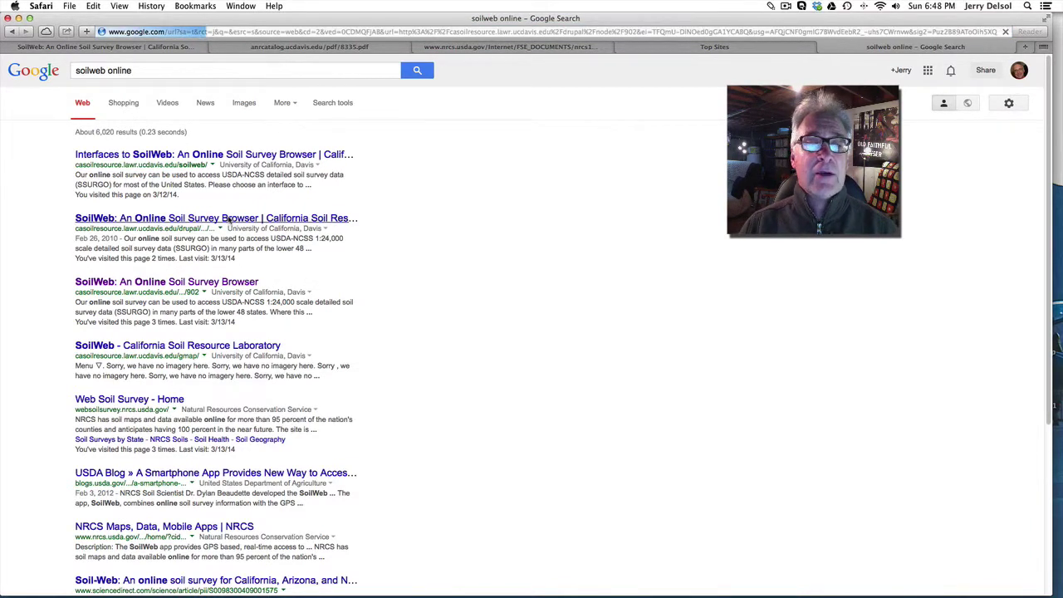
pyautogui.click(214, 283)
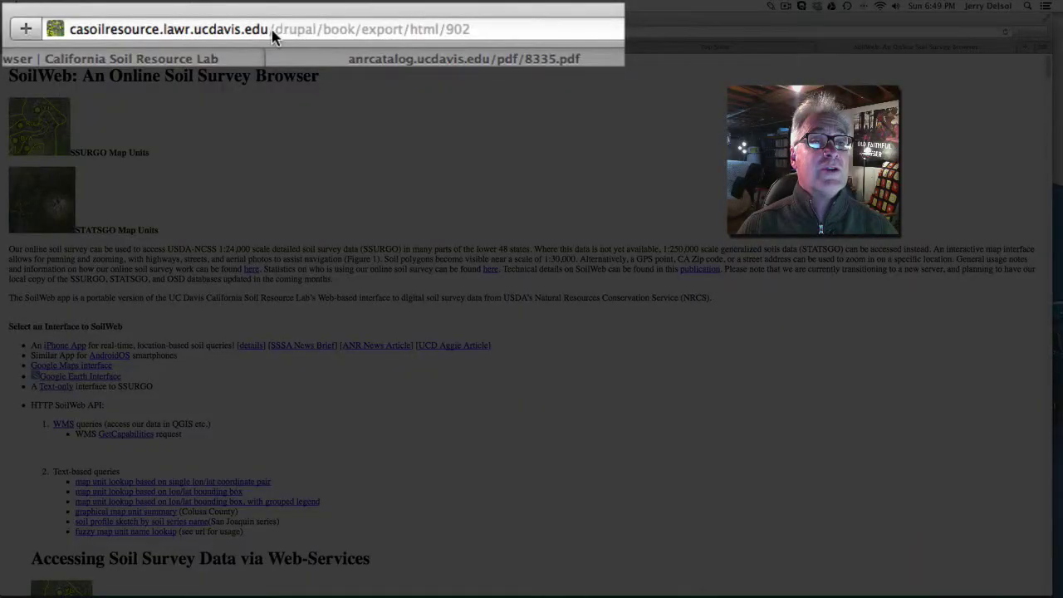
# Step: Replace the path of the page address with gmap/, load the SoilWeb interactive map and dismiss its welcome message
pyautogui.moveTo(274, 31); pyautogui.dragTo(554, 43)
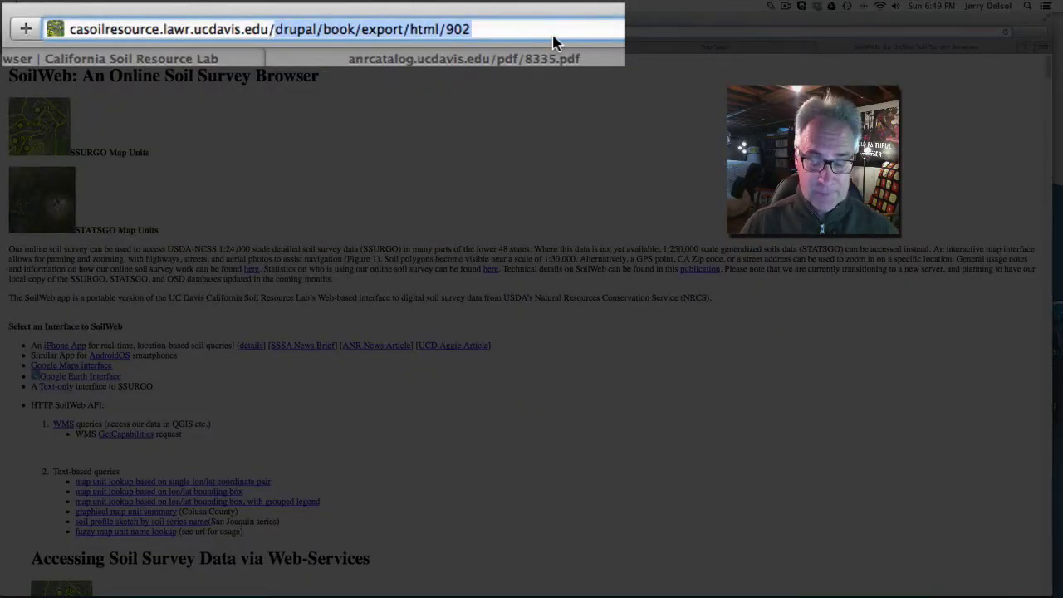
pyautogui.press('BackSpace')
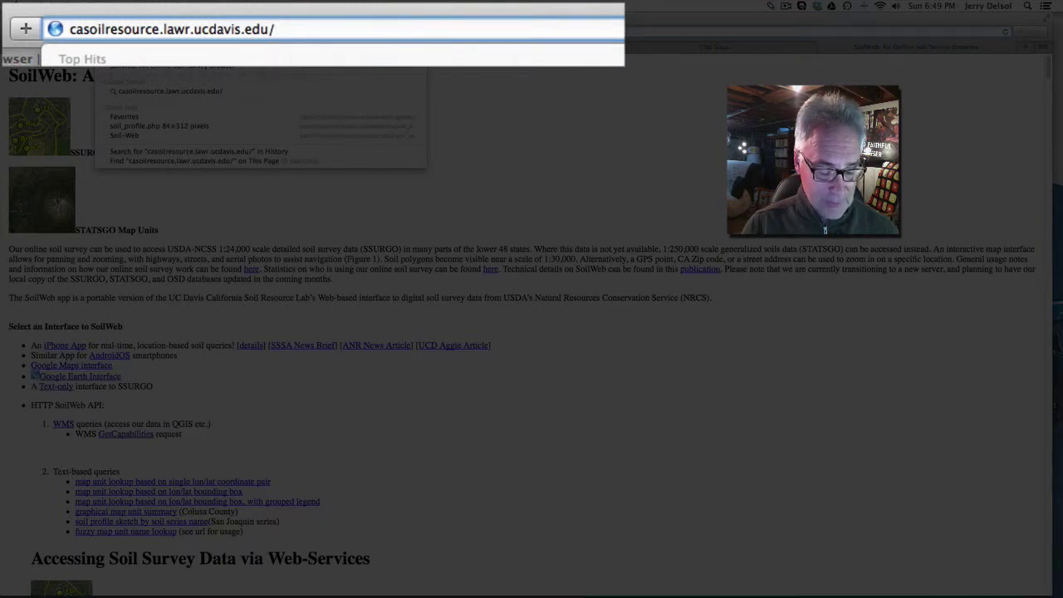
pyautogui.write('gmap/')
pyautogui.press('Return')
pyautogui.hotkey('shift', 'Right')
pyautogui.hotkey('shift', 'Right')
pyautogui.hotkey('shift', 'Right')
pyautogui.hotkey('shift', 'Right')
pyautogui.hotkey('shift', 'Right')
pyautogui.hotkey('shift', 'Right')
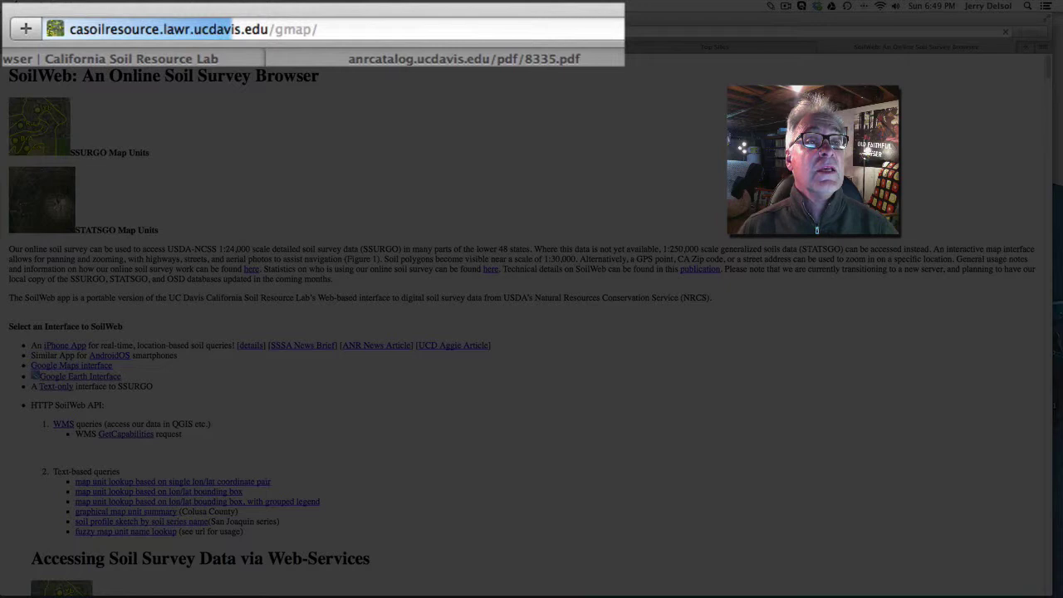
pyautogui.hotkey('shift', 'Right')
pyautogui.hotkey('shift', 'Right')
pyautogui.hotkey('shift', 'Right')
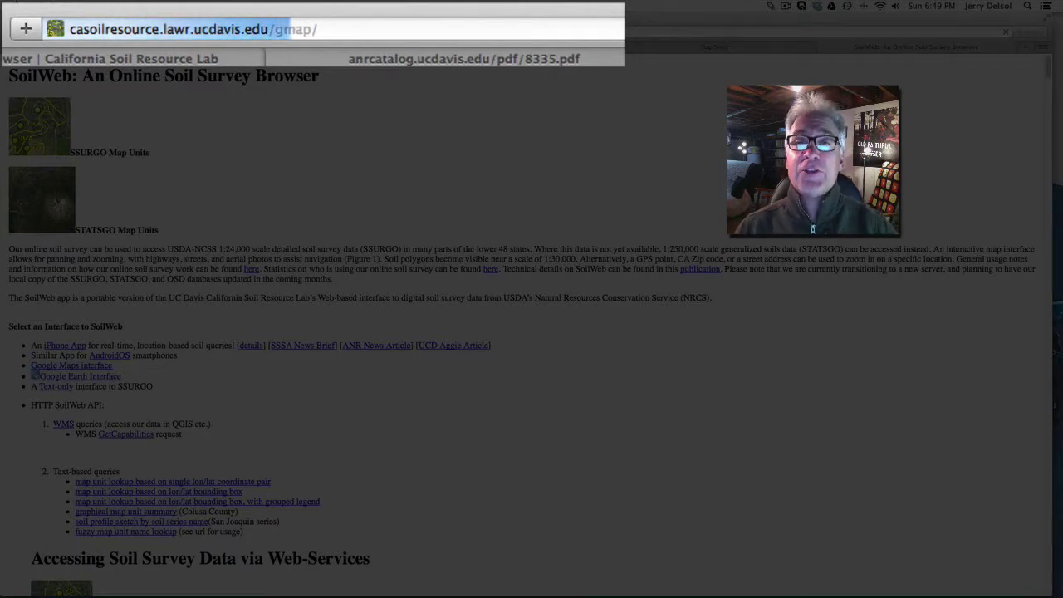
pyautogui.hotkey('shift', 'Right')
pyautogui.hotkey('shift', 'Right')
pyautogui.hotkey('shift', 'Right')
pyautogui.hotkey('shift', 'Right')
pyautogui.hotkey('shift', 'Right')
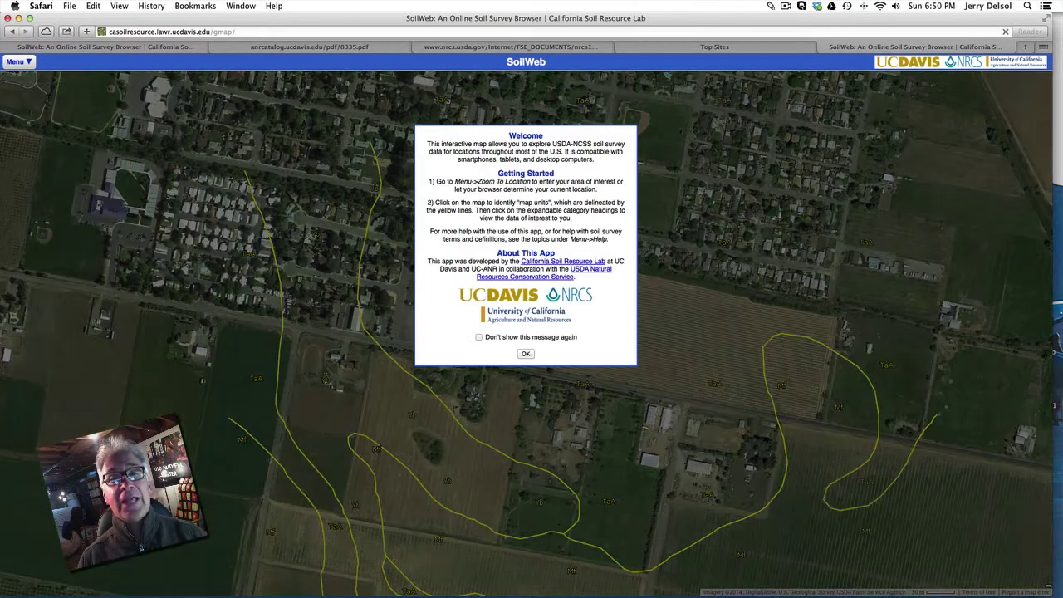
pyautogui.click(526, 355)
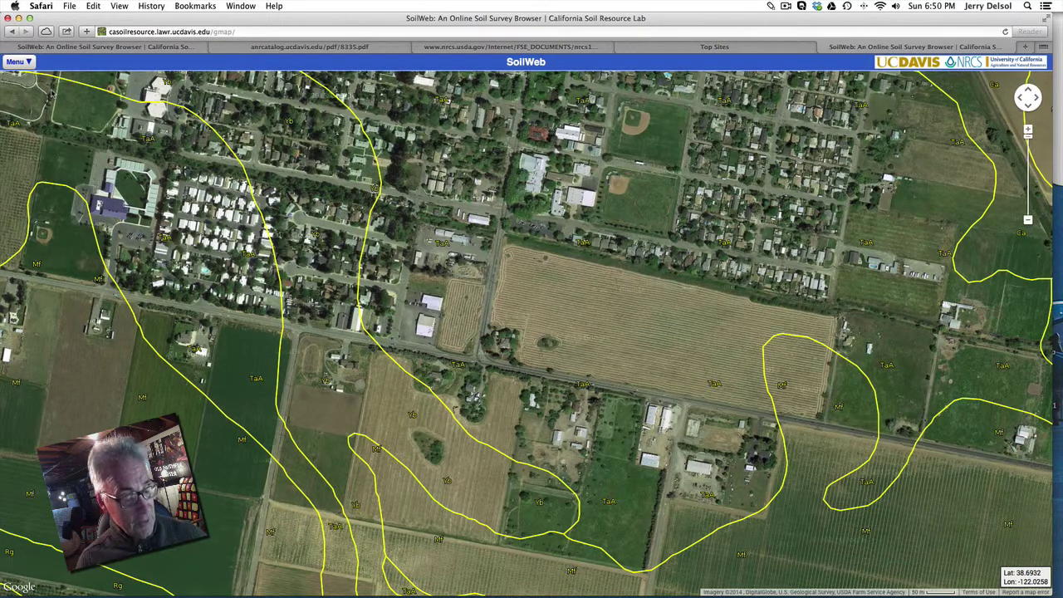
pyautogui.press('2')
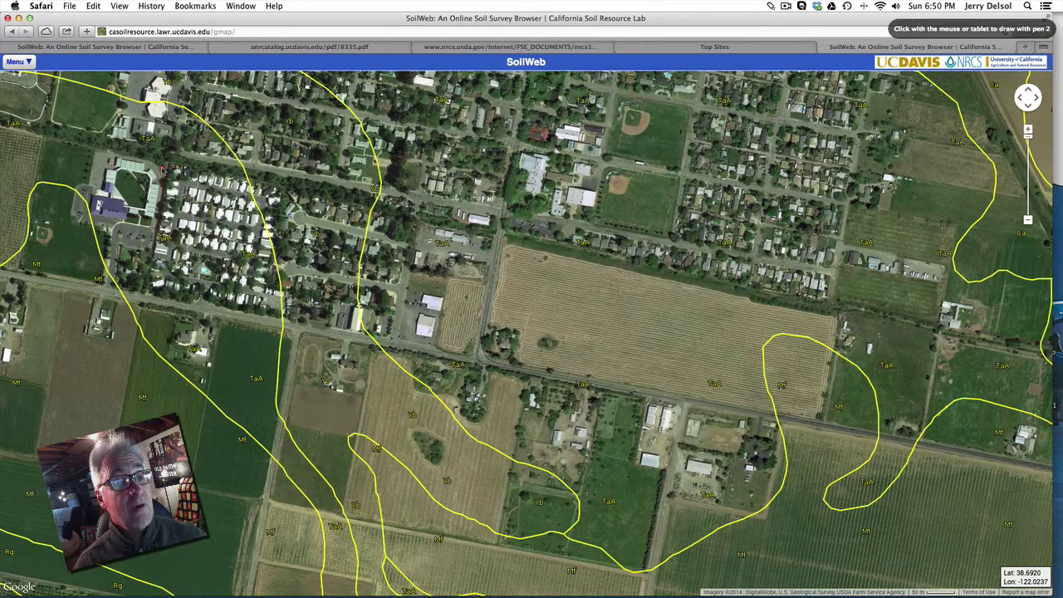
pyautogui.moveTo(55, 142)
pyautogui.mouseDown()
pyautogui.moveTo(38, 78)
pyautogui.moveTo(58, 100)
pyautogui.moveTo(71, 65)
pyautogui.moveTo(3, 75)
pyautogui.mouseUp()
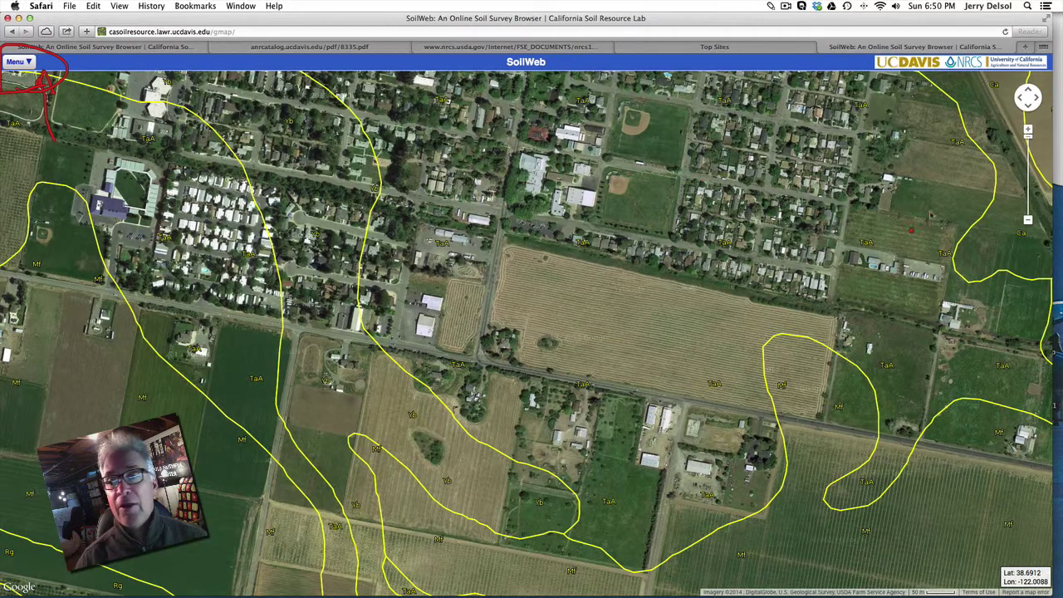
pyautogui.moveTo(993, 135)
pyautogui.mouseDown()
pyautogui.moveTo(1022, 139)
pyautogui.moveTo(1059, 86)
pyautogui.moveTo(978, 89)
pyautogui.moveTo(1010, 139)
pyautogui.mouseUp()
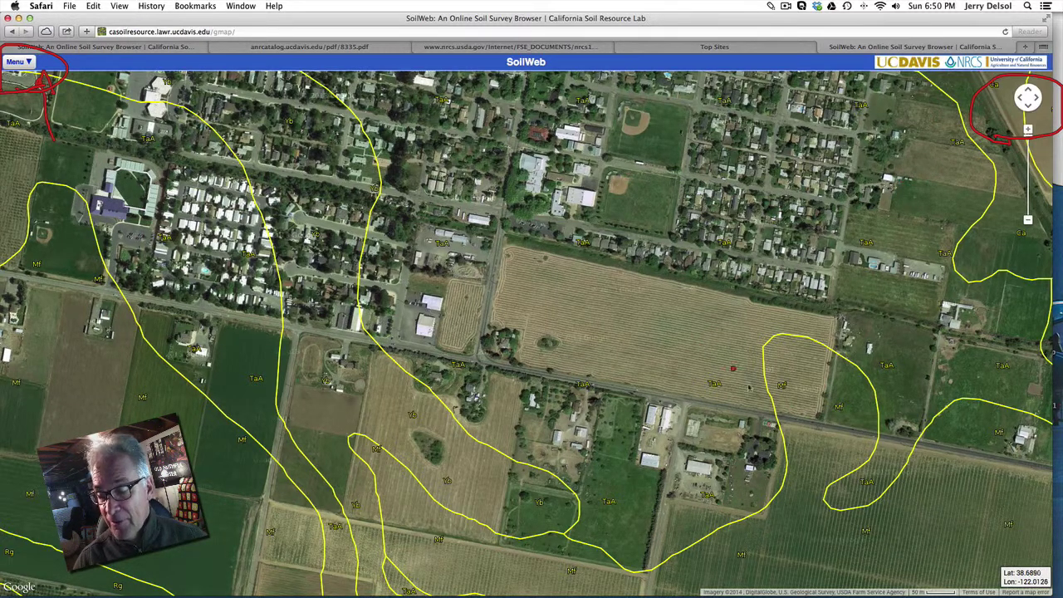
pyautogui.moveTo(955, 531)
pyautogui.mouseDown()
pyautogui.moveTo(1008, 568)
pyautogui.moveTo(997, 559)
pyautogui.moveTo(995, 577)
pyautogui.moveTo(1008, 570)
pyautogui.moveTo(997, 569)
pyautogui.mouseUp()
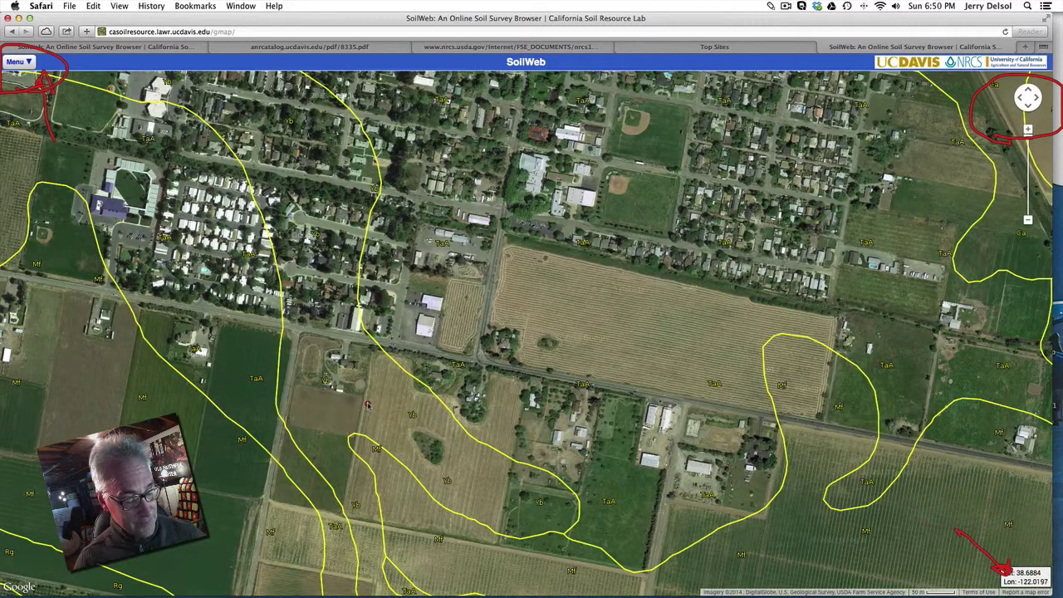
pyautogui.press('Escape')
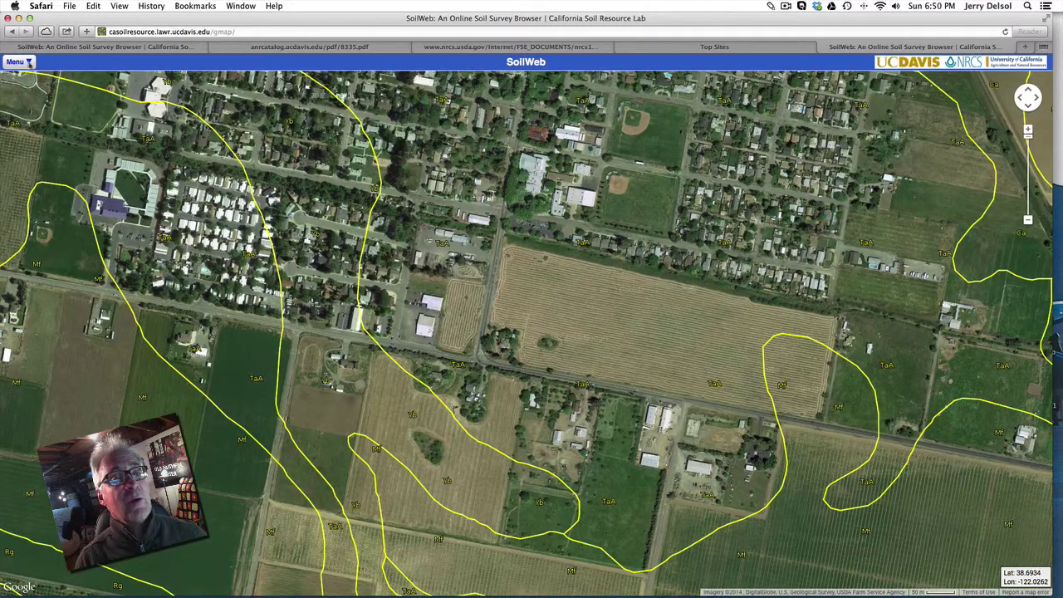
# Step: View the Zoom To Location options of the map and close them again
pyautogui.click(29, 62)
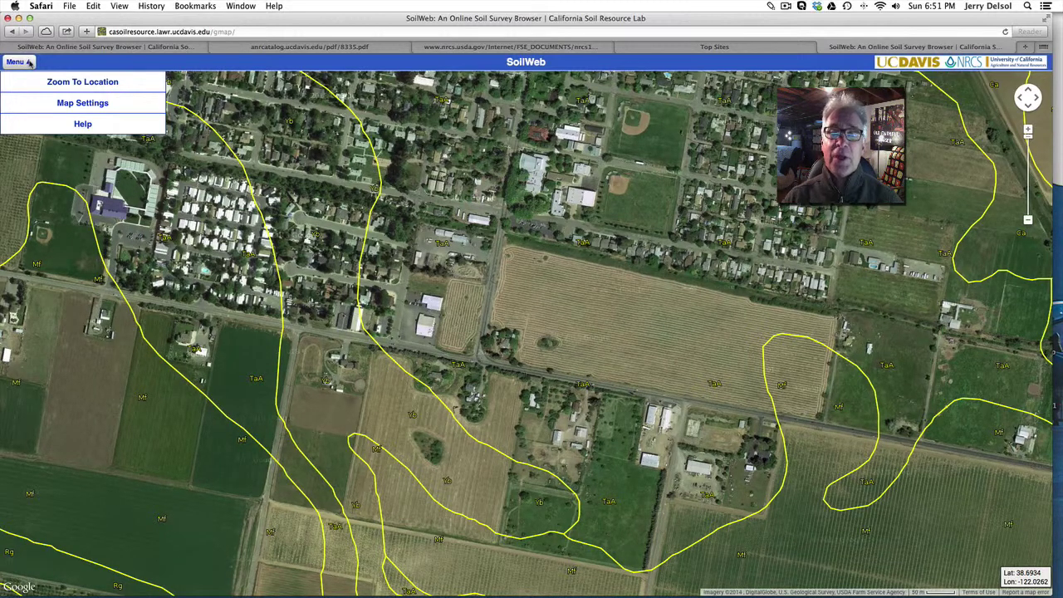
pyautogui.click(67, 83)
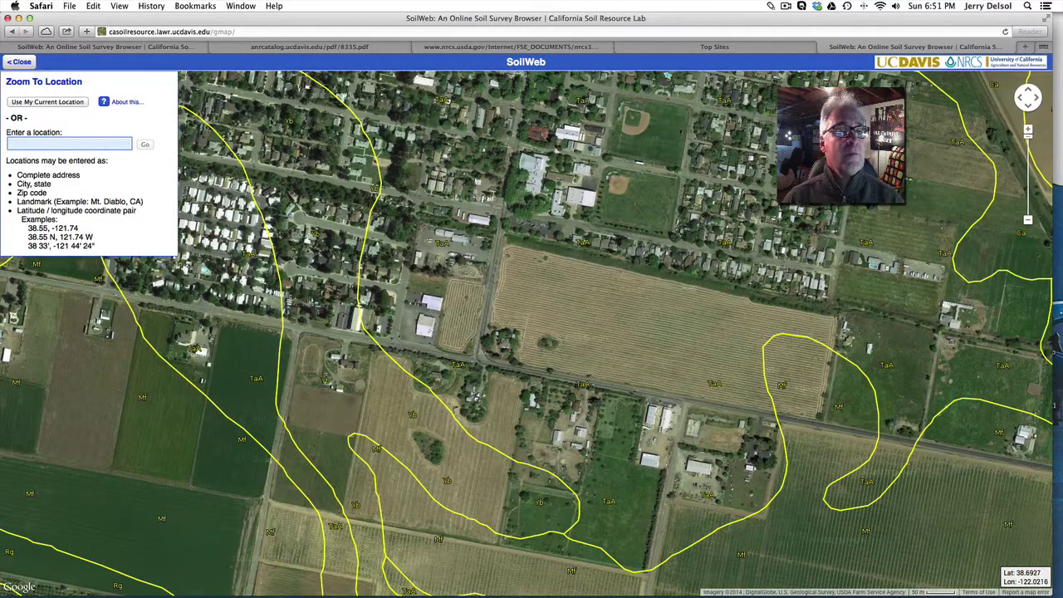
pyautogui.click(31, 64)
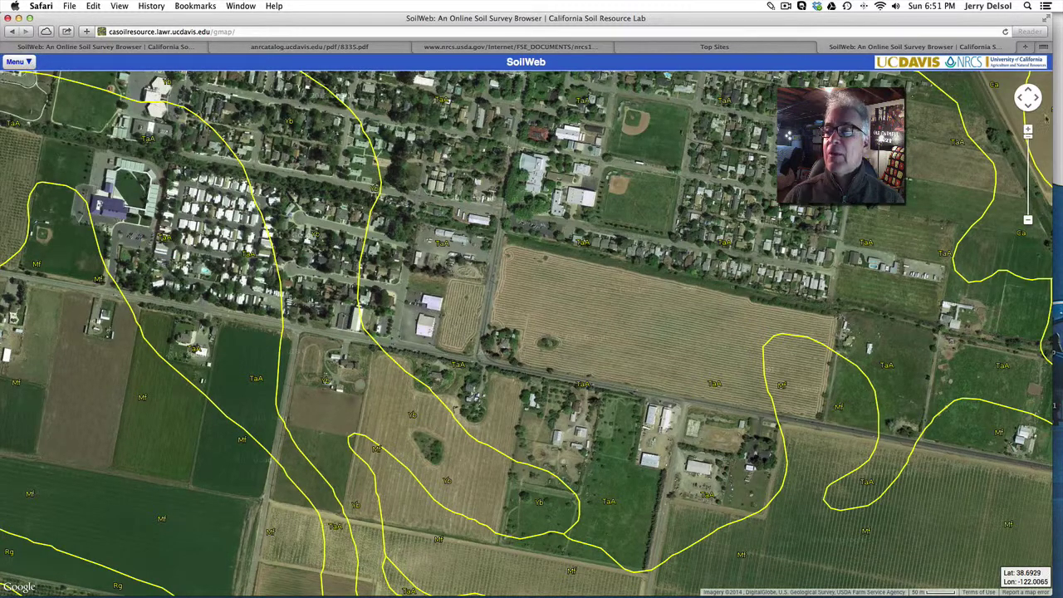
# Step: Zoom the soil map out to a regional view, zoom back in around the town, and pan across the surrounding area
pyautogui.moveTo(1029, 141); pyautogui.dragTo(1030, 177)
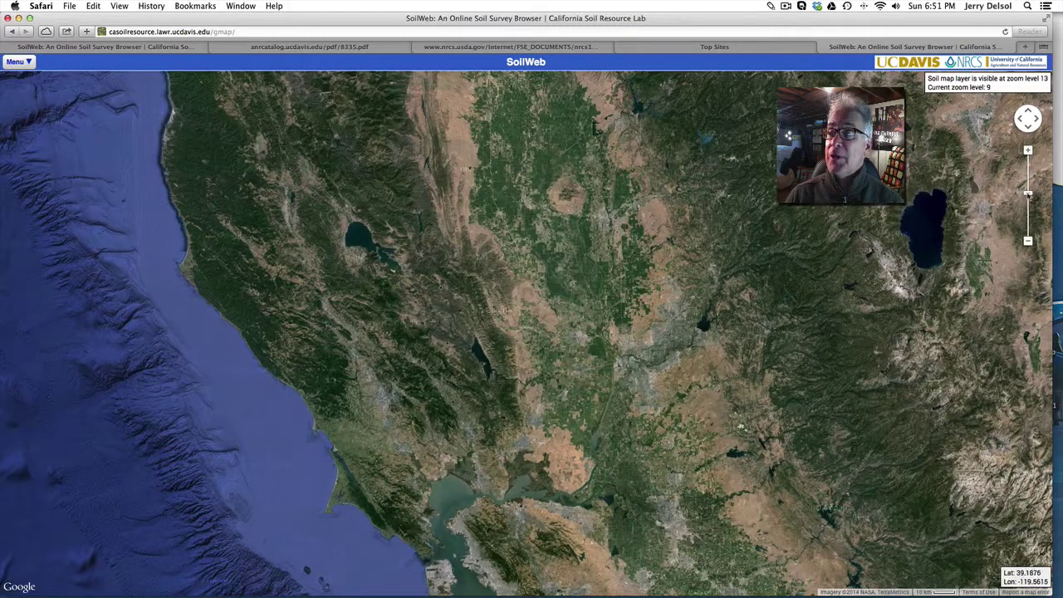
pyautogui.moveTo(1028, 194); pyautogui.dragTo(1029, 164)
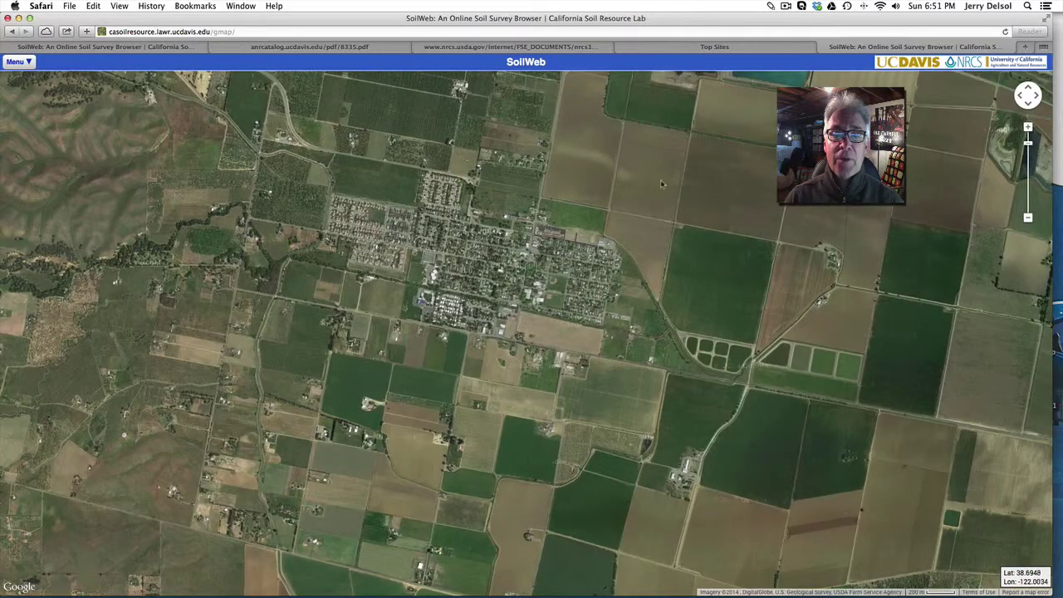
pyautogui.click(1019, 96)
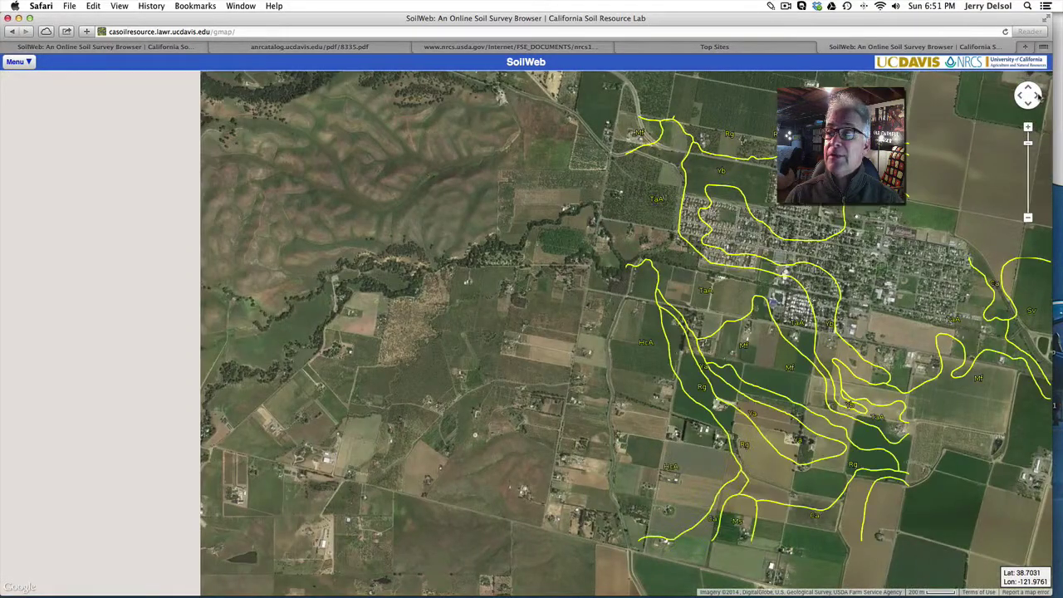
pyautogui.click(1036, 96)
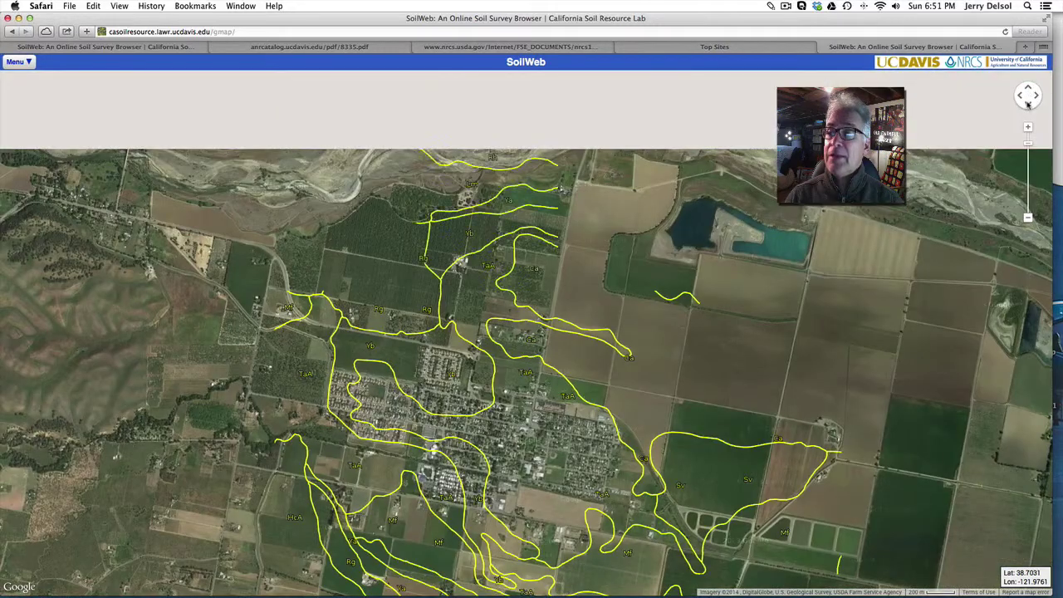
pyautogui.click(1028, 103)
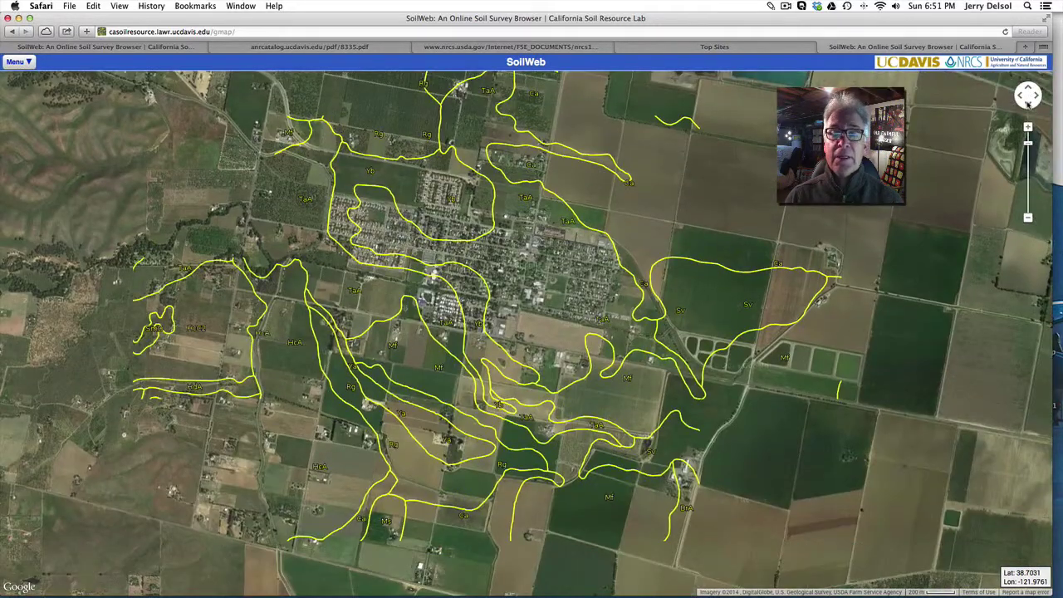
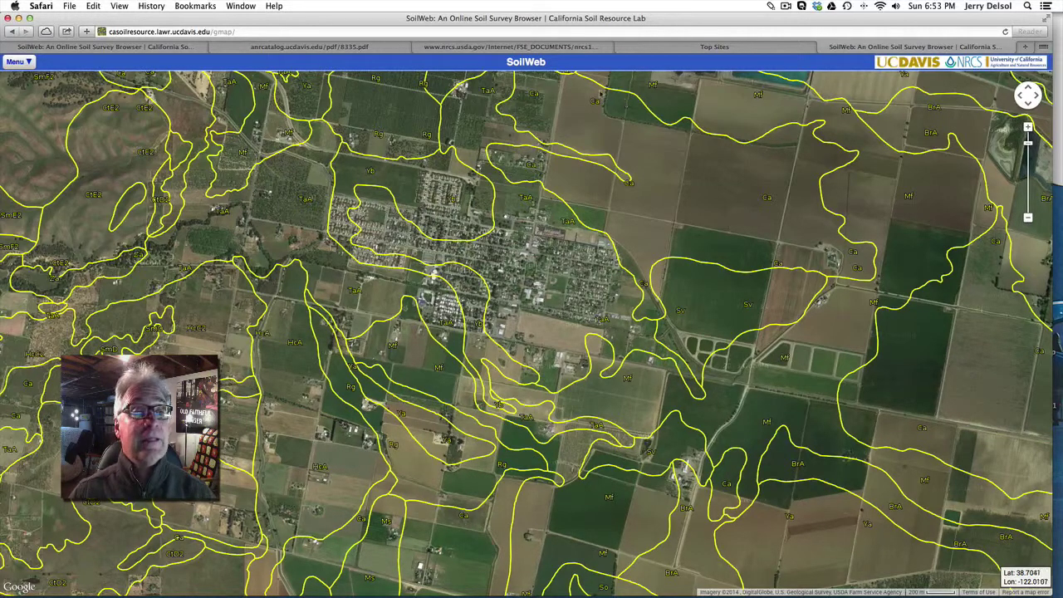
# Step: Zoom the soil map to the location "Esparto, Ca"
pyautogui.click(28, 62)
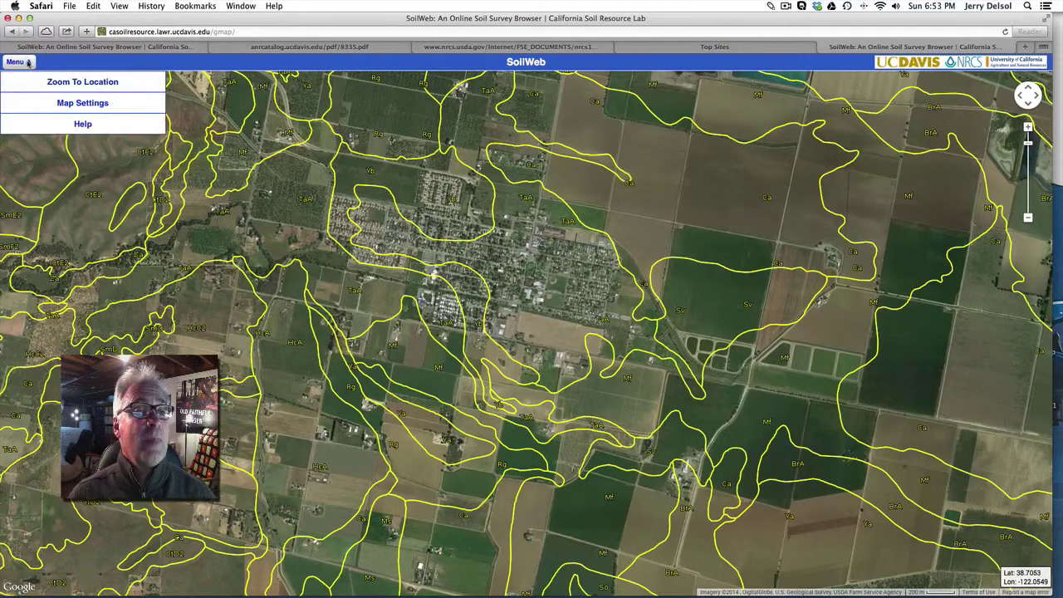
pyautogui.click(53, 82)
pyautogui.click(52, 145)
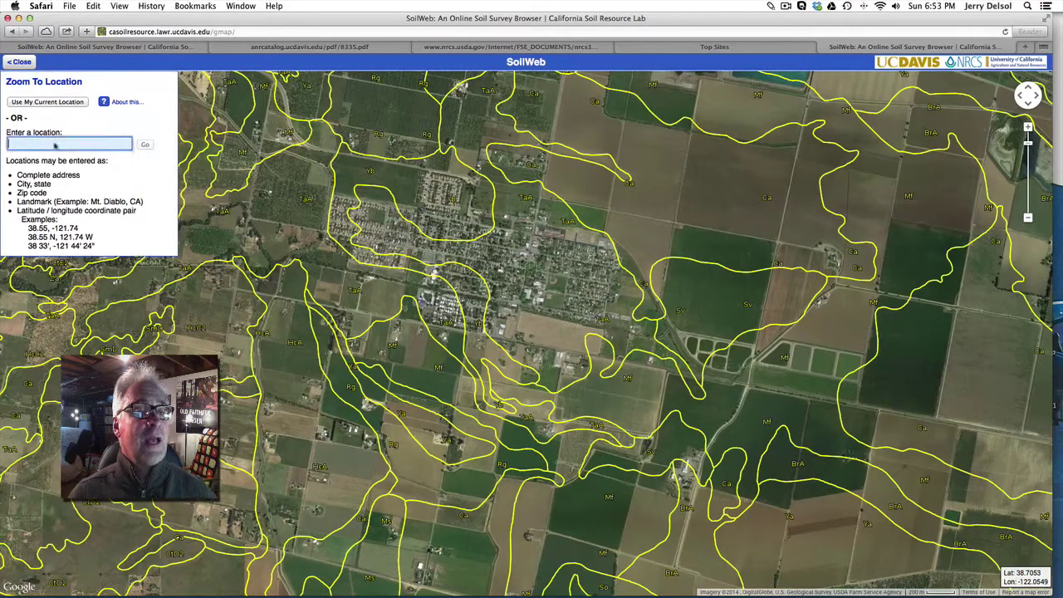
pyautogui.write('E')
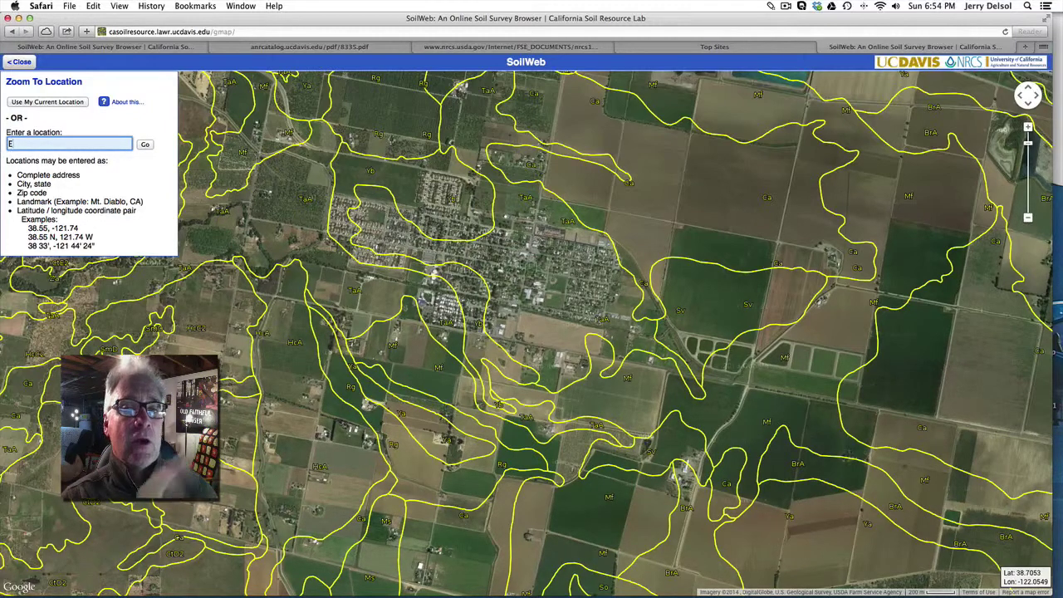
pyautogui.write('spa')
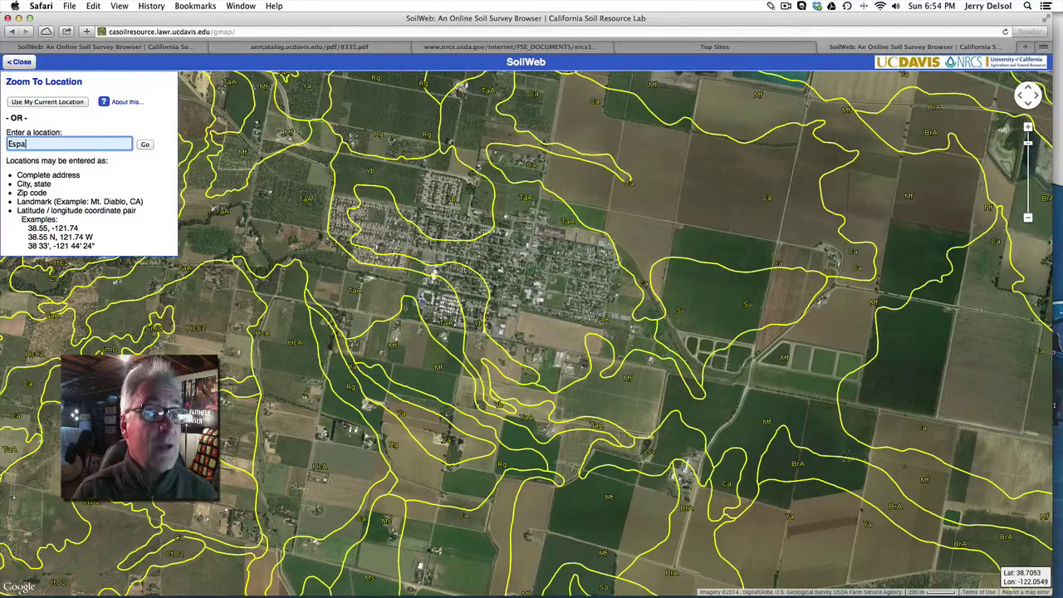
pyautogui.write('rto, Ca.')
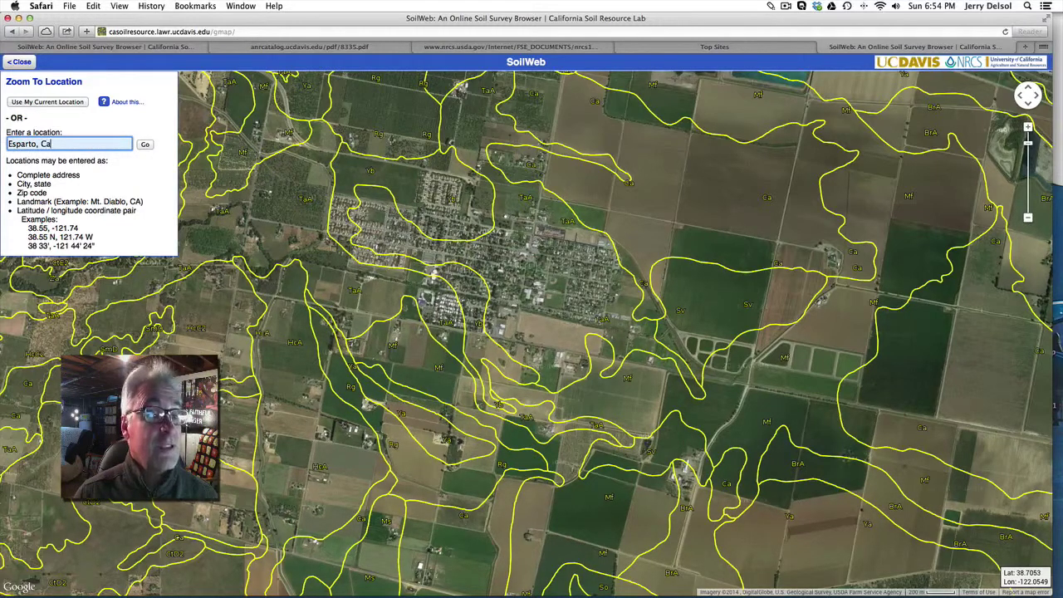
pyautogui.click(146, 143)
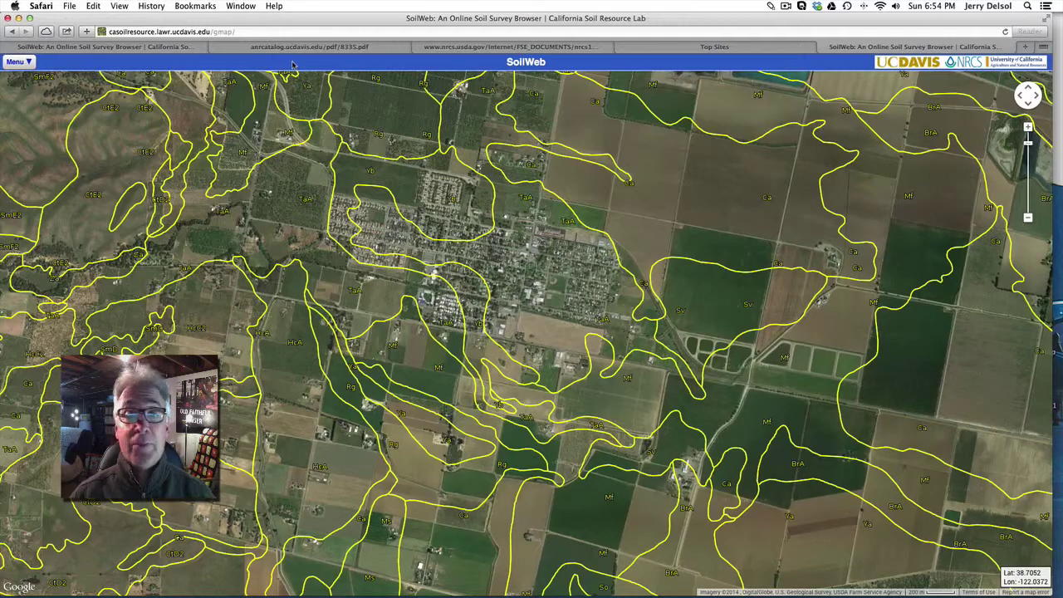
# Step: Zoom the map in to street level over Esparto and pan to the fields along the town's southern edge
pyautogui.press('-')
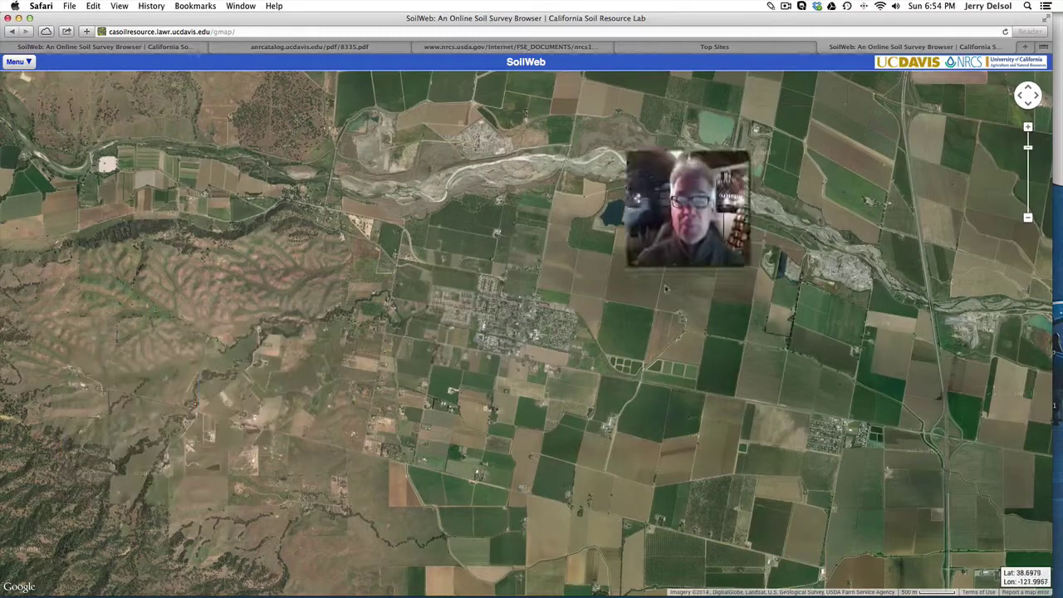
pyautogui.click(1028, 140)
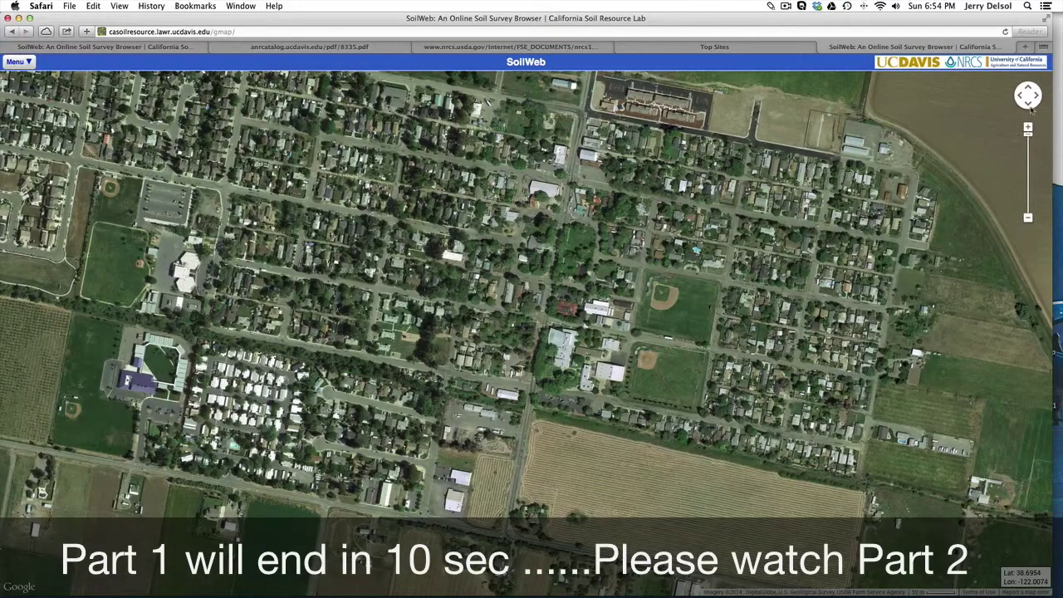
pyautogui.click(1029, 103)
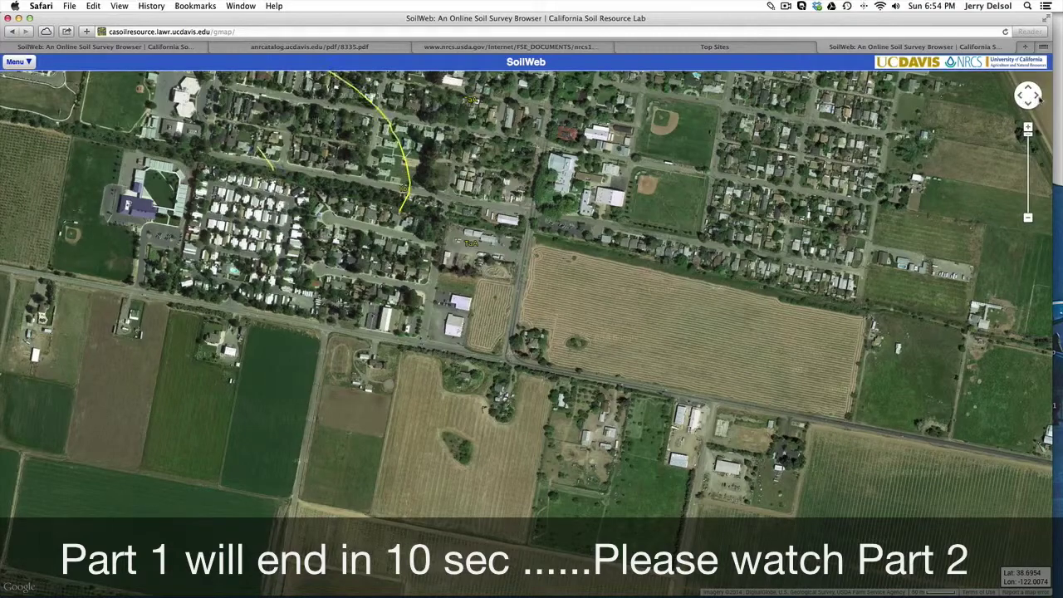
pyautogui.click(1038, 97)
pyautogui.click(1037, 97)
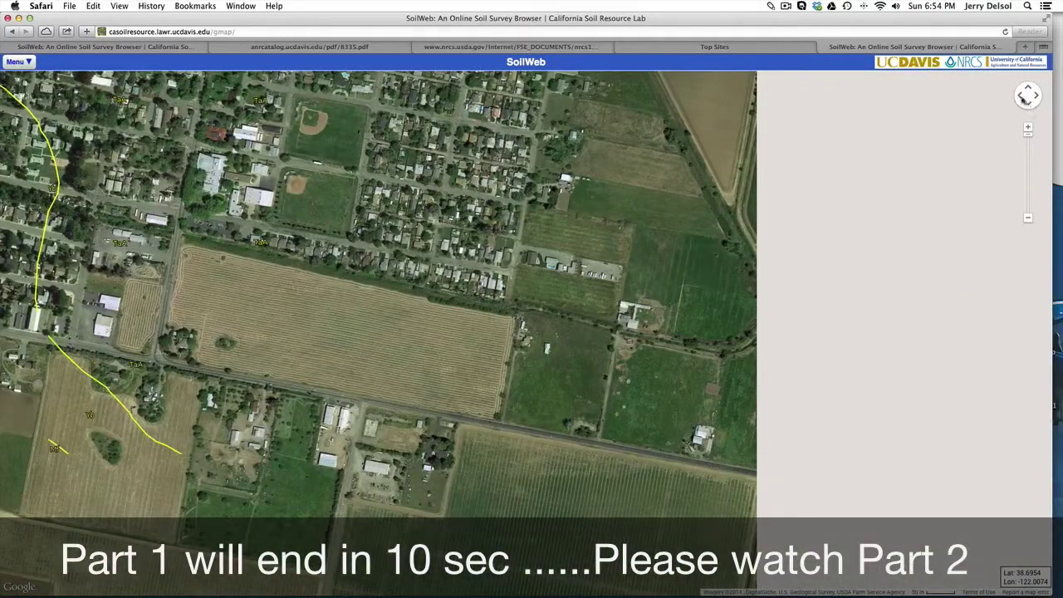
pyautogui.click(1020, 96)
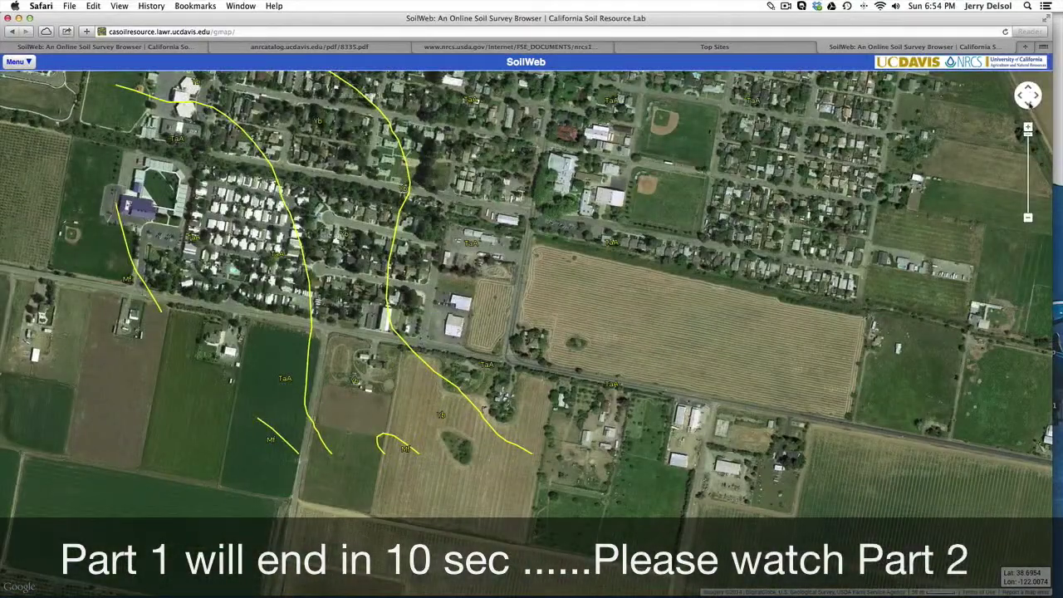